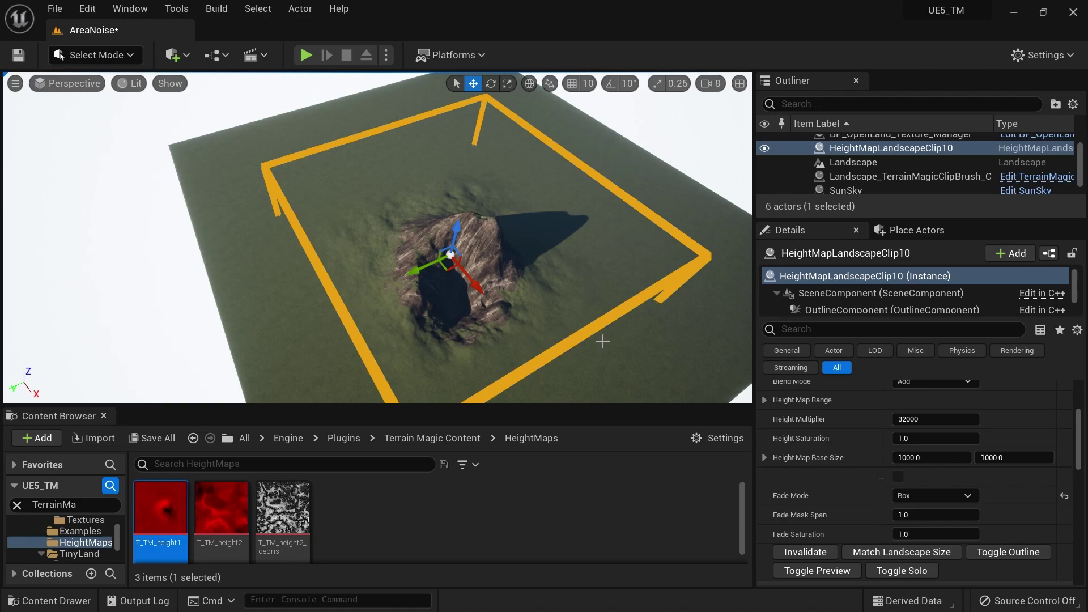
Step: Rotate the selected height map clip about its vertical axis and invalidate it to update the landscape
{"action": "key", "text": "e"}
{"action": "key", "text": "r"}
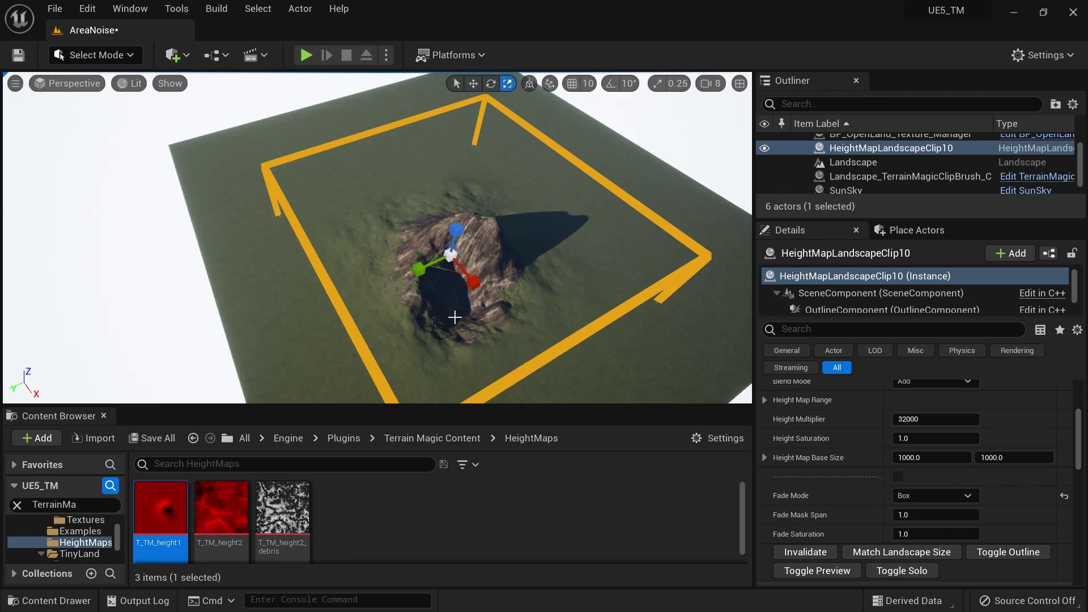
{"action": "key", "text": "w"}
{"action": "key", "text": "e"}
{"action": "mouse_move", "coordinate": [409, 304]}
{"action": "left_mouse_down"}
{"action": "mouse_move", "coordinate": [482, 317]}
{"action": "mouse_move", "coordinate": [458, 283]}
{"action": "mouse_move", "coordinate": [422, 294]}
{"action": "left_mouse_up"}
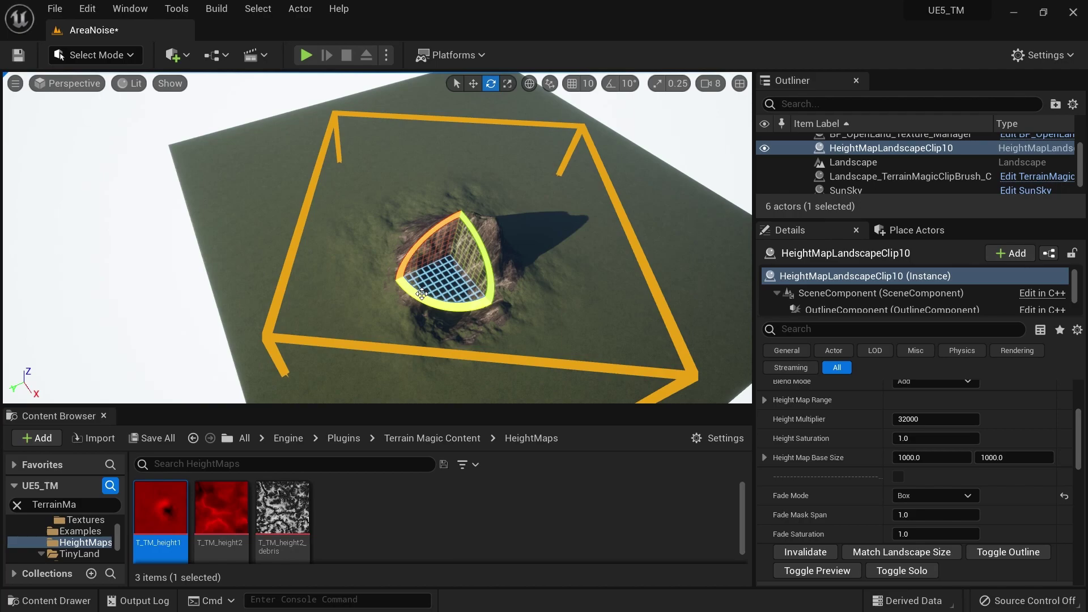
{"action": "left_click", "coordinate": [804, 552]}
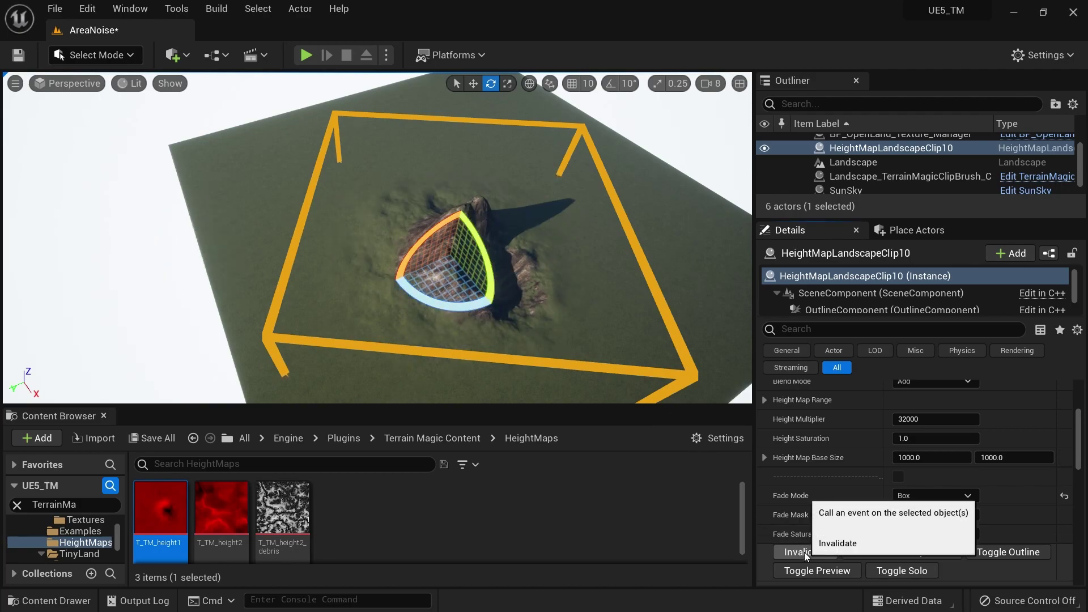
Step: Examine the rotated clip with its height preview toggled on, and turn the preview off again
{"action": "left_click", "coordinate": [830, 574]}
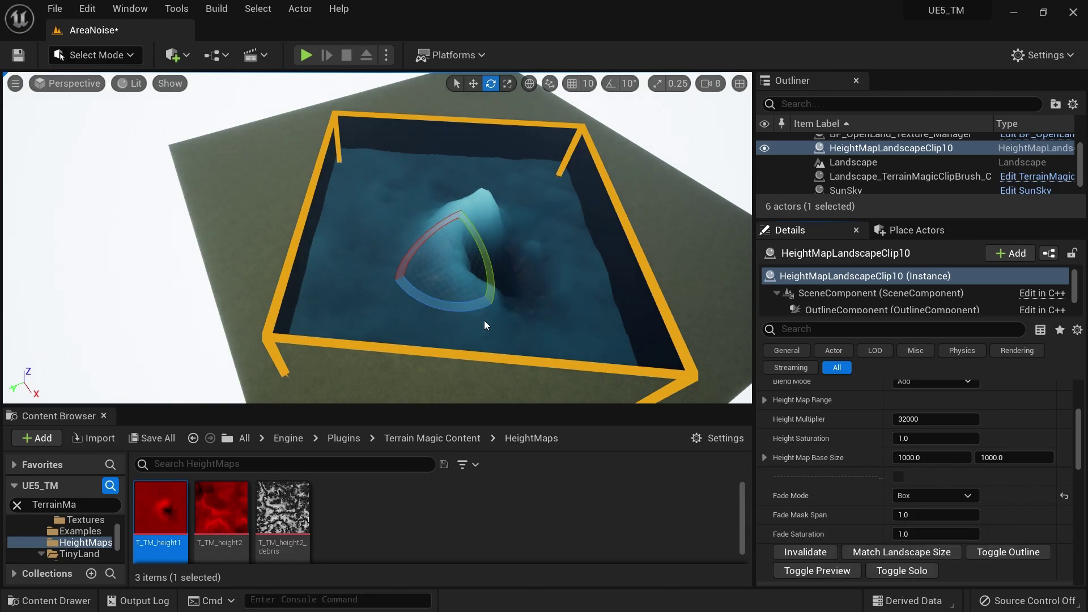
{"action": "left_click_drag", "start_coordinate": [453, 306], "coordinate": [494, 309]}
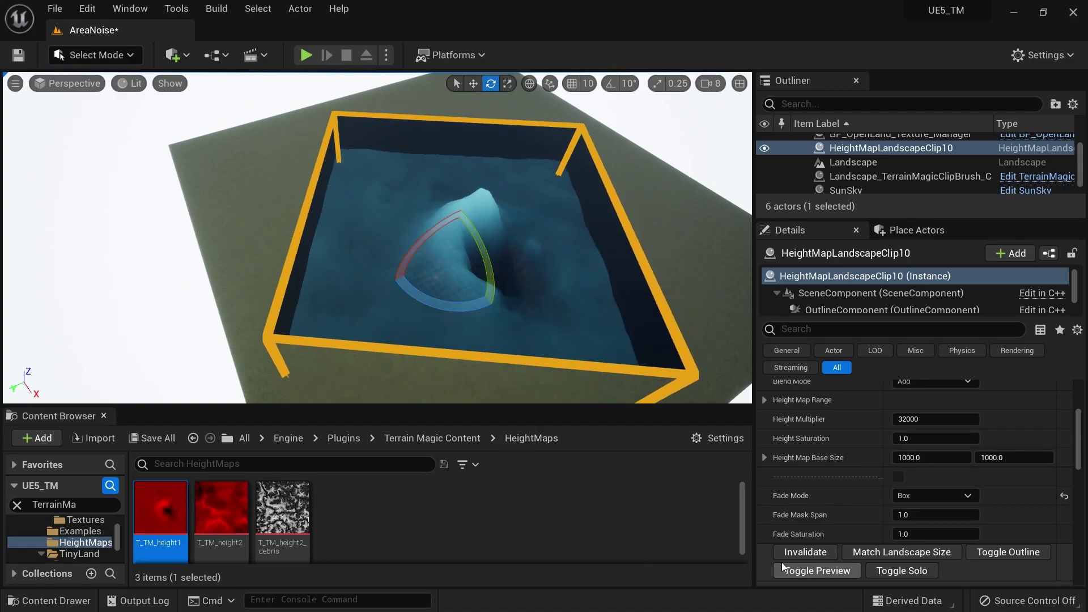
{"action": "left_click", "coordinate": [832, 569]}
Step: Duplicate the height map clip, offset the copy sideways from the original, and turn on the copy's preview
{"action": "right_click_drag", "start_coordinate": [486, 300], "coordinate": [576, 311]}
{"action": "key", "text": "r"}
{"action": "key", "text": "w"}
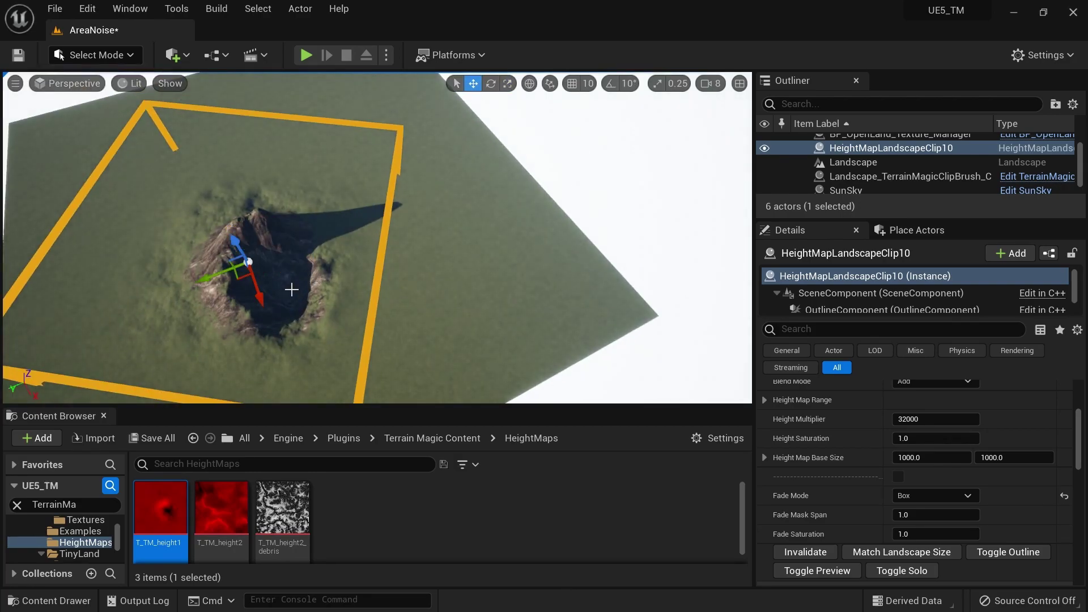
{"action": "left_click_drag", "start_coordinate": [215, 280], "coordinate": [289, 251], "text": "alt"}
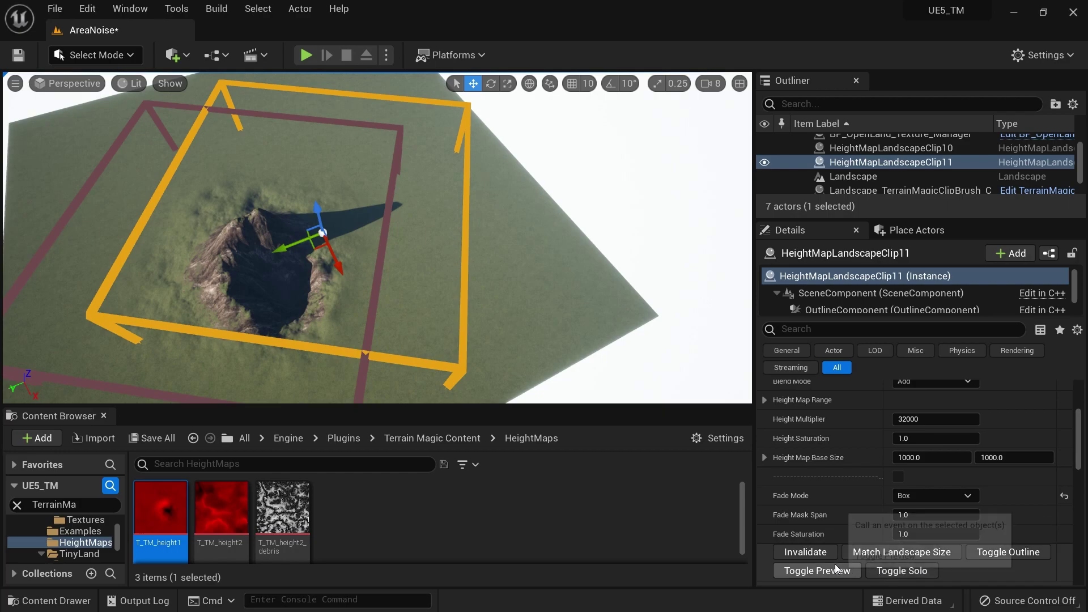
{"action": "left_click", "coordinate": [817, 571]}
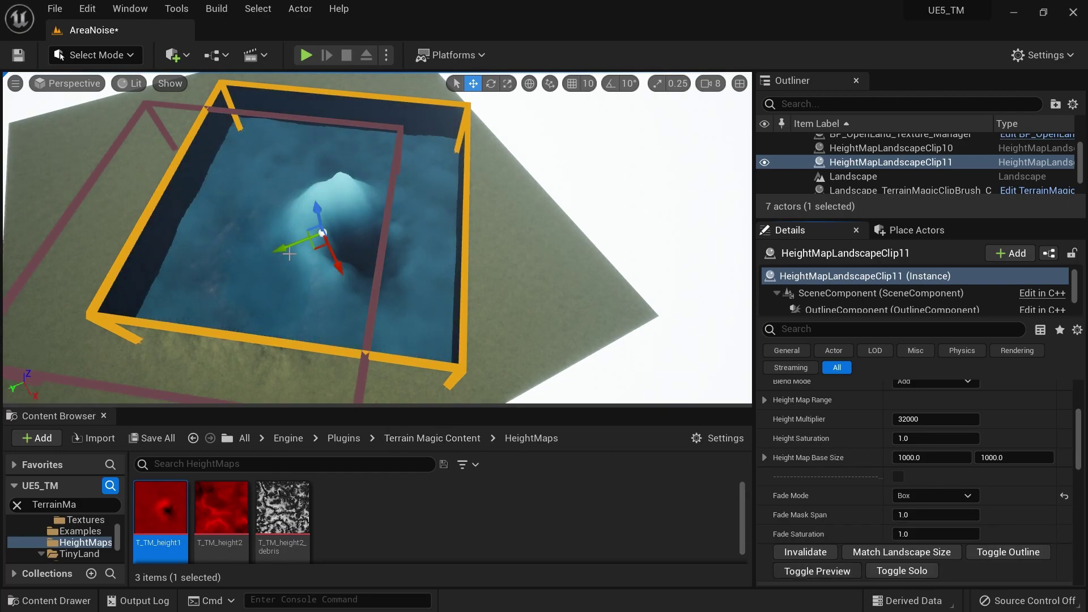
Step: Rotate and enlarge the duplicated clip, and shift it slightly so its ridge meets the original crater
{"action": "key", "text": "e"}
{"action": "left_click_drag", "start_coordinate": [294, 286], "coordinate": [325, 245]}
{"action": "key", "text": "r"}
{"action": "key", "text": "w"}
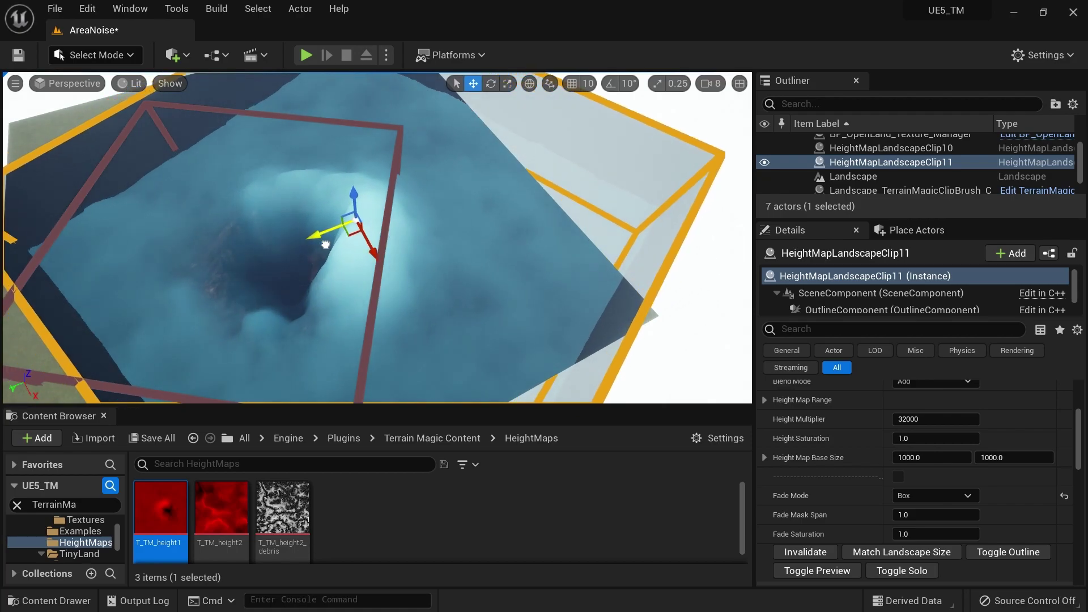
{"action": "mouse_move", "coordinate": [314, 203]}
{"action": "right_mouse_down"}
{"action": "mouse_move", "coordinate": [277, 217]}
{"action": "mouse_move", "coordinate": [318, 181]}
{"action": "mouse_move", "coordinate": [285, 205]}
{"action": "mouse_move", "coordinate": [314, 202]}
{"action": "right_mouse_up"}
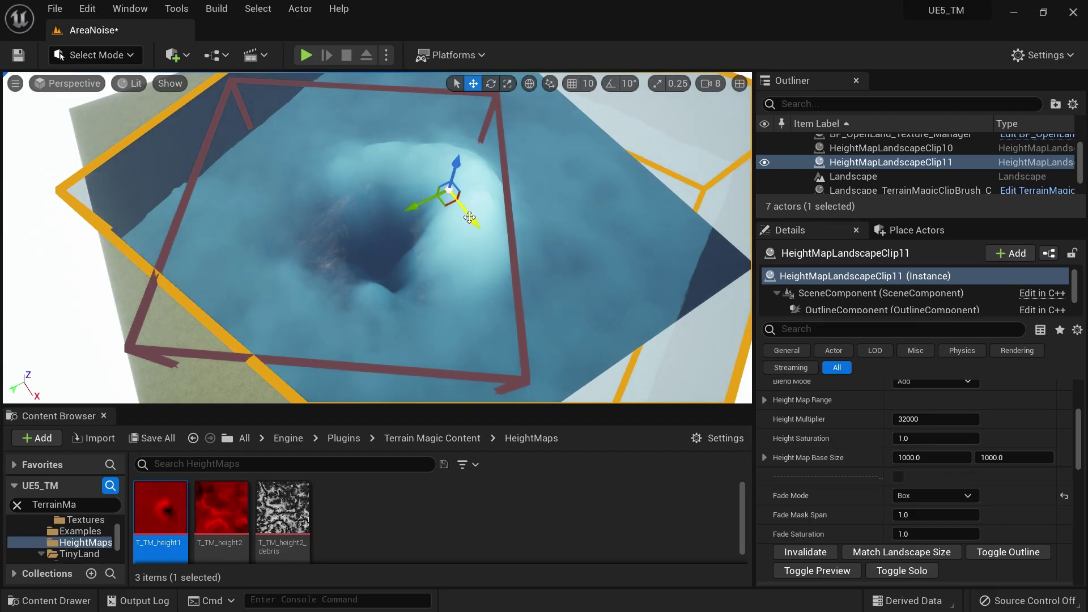
{"action": "left_click_drag", "start_coordinate": [470, 218], "coordinate": [483, 228]}
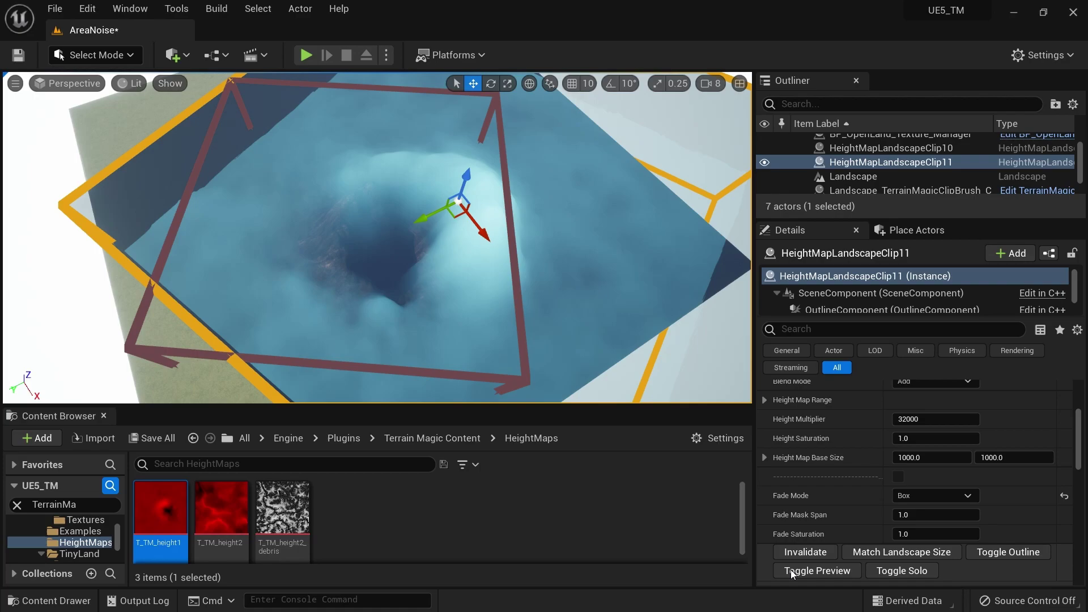
Step: Invalidate the duplicated clip to apply it to the landscape and turn off its preview
{"action": "left_click", "coordinate": [807, 553]}
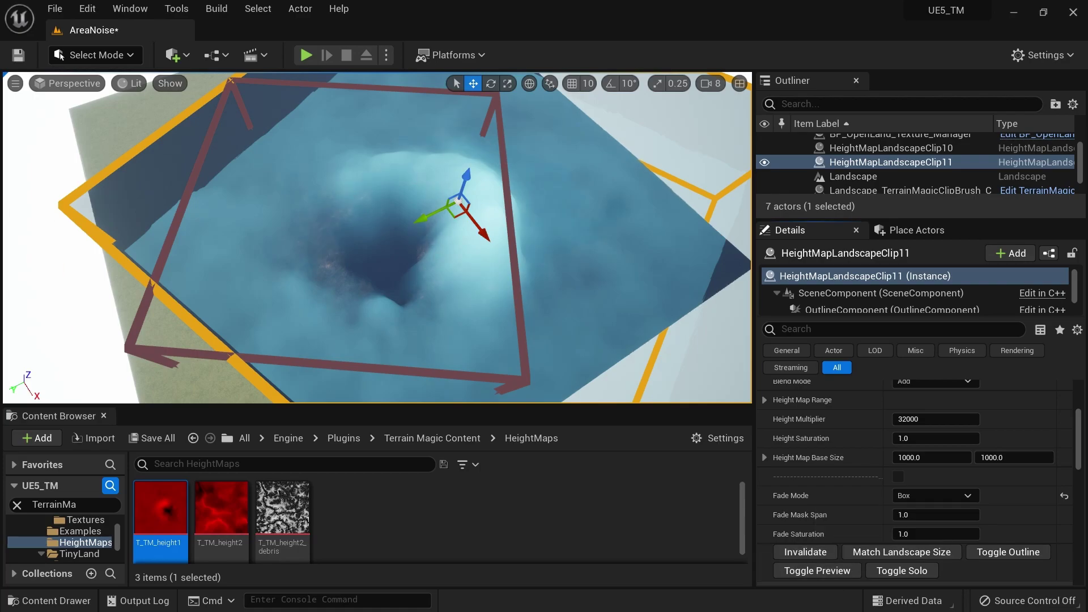
{"action": "left_click", "coordinate": [834, 570]}
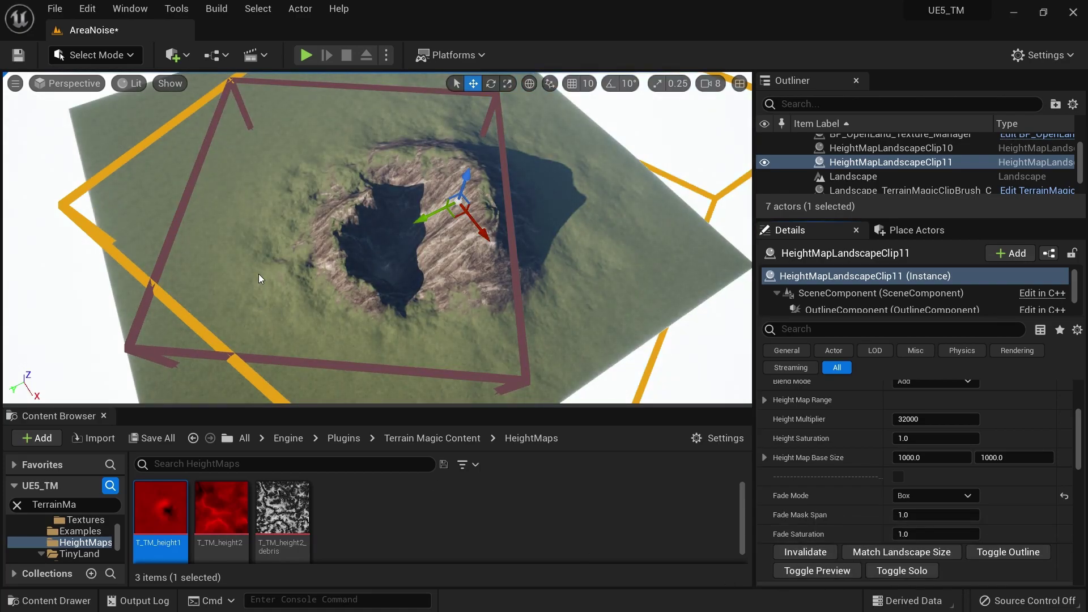
{"action": "mouse_move", "coordinate": [259, 274]}
{"action": "right_mouse_down"}
{"action": "mouse_move", "coordinate": [272, 310]}
{"action": "mouse_move", "coordinate": [261, 274]}
{"action": "right_mouse_up"}
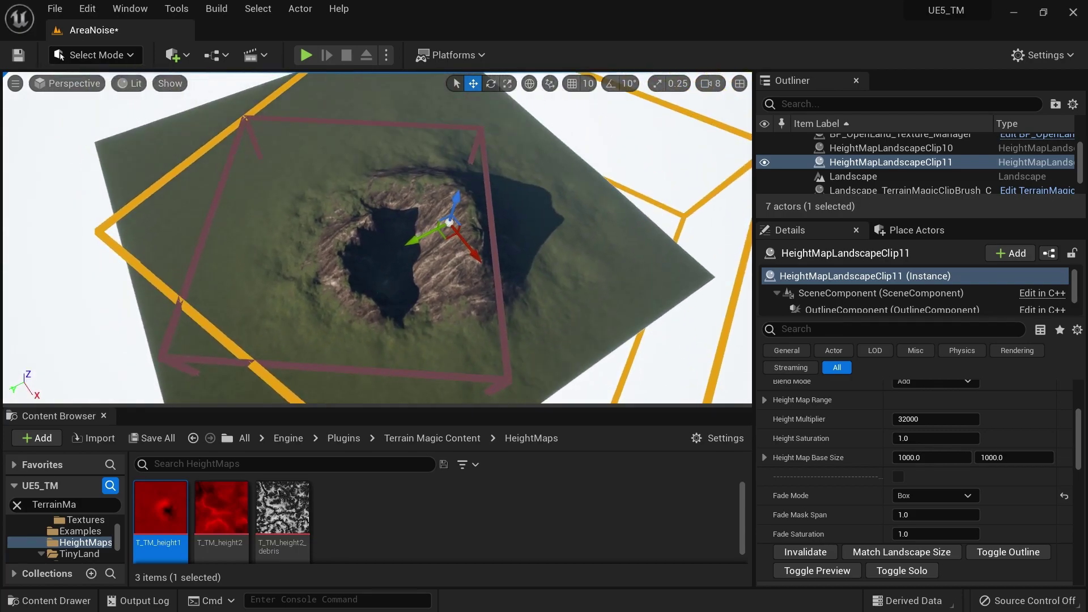
{"action": "mouse_move", "coordinate": [334, 313]}
{"action": "right_mouse_down"}
{"action": "mouse_move", "coordinate": [325, 294]}
{"action": "mouse_move", "coordinate": [315, 310]}
{"action": "mouse_move", "coordinate": [335, 313]}
{"action": "right_mouse_up"}
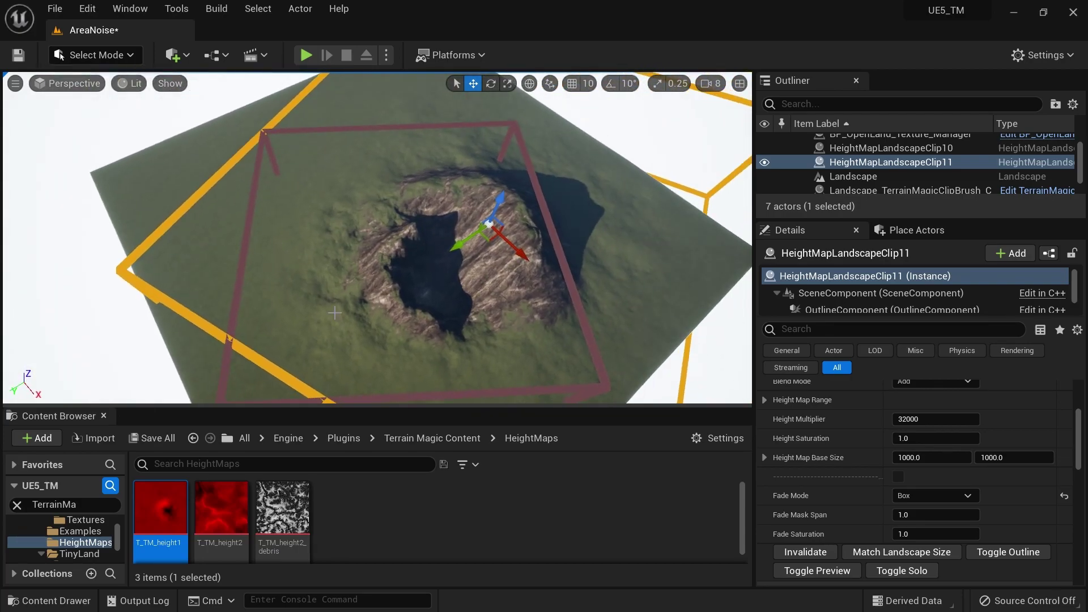
Step: Toggle Solo on and off for the duplicated clip to compare its terrain with the combined landscape
{"action": "left_click", "coordinate": [901, 572]}
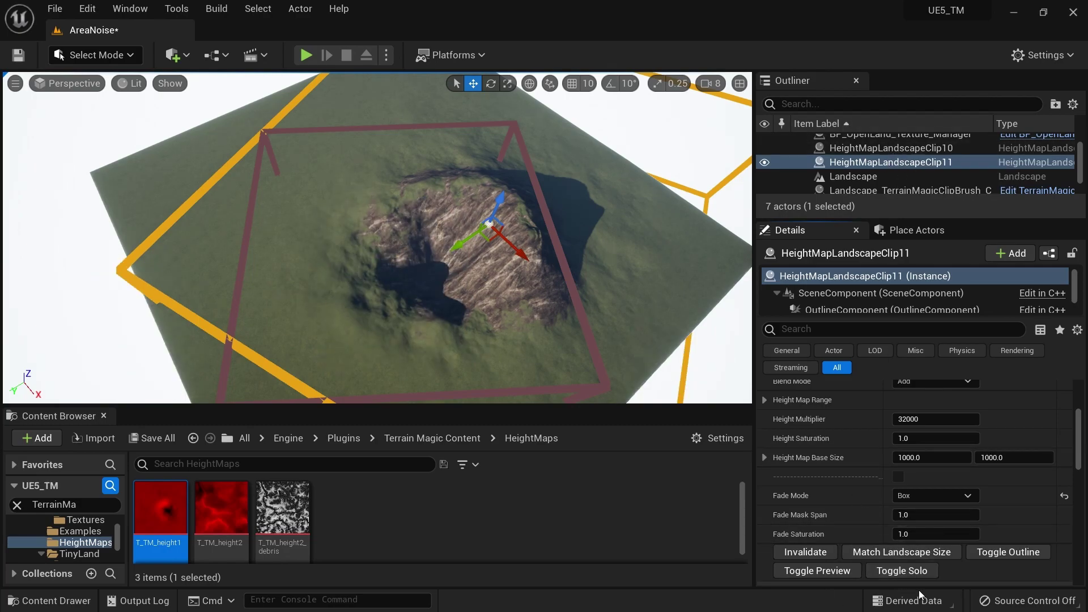
{"action": "left_click", "coordinate": [915, 573]}
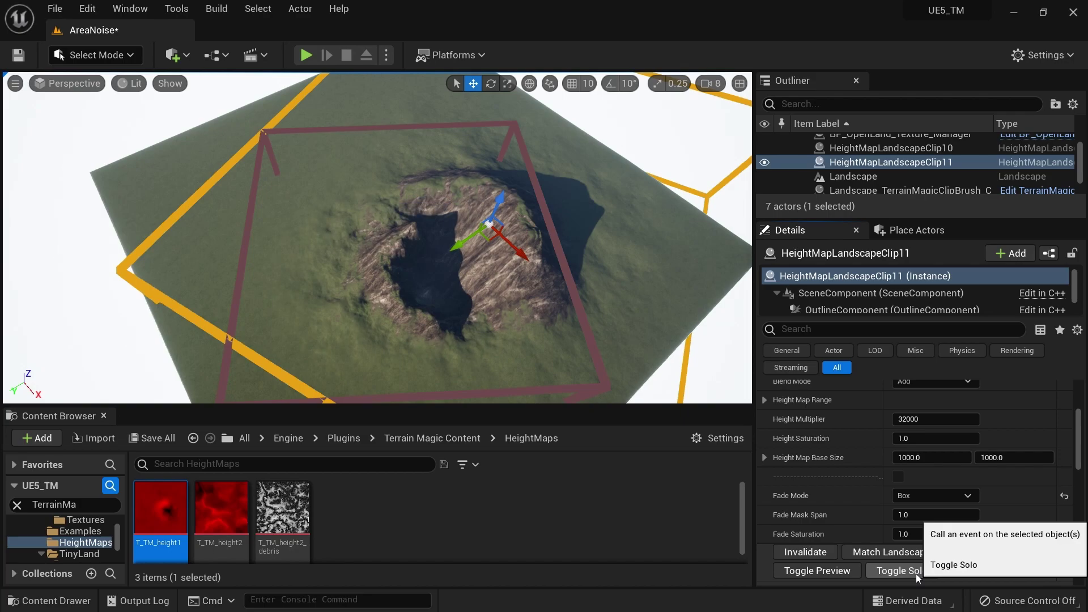
{"action": "right_click_drag", "start_coordinate": [510, 294], "coordinate": [482, 317]}
{"action": "right_click_drag", "start_coordinate": [482, 318], "coordinate": [501, 317]}
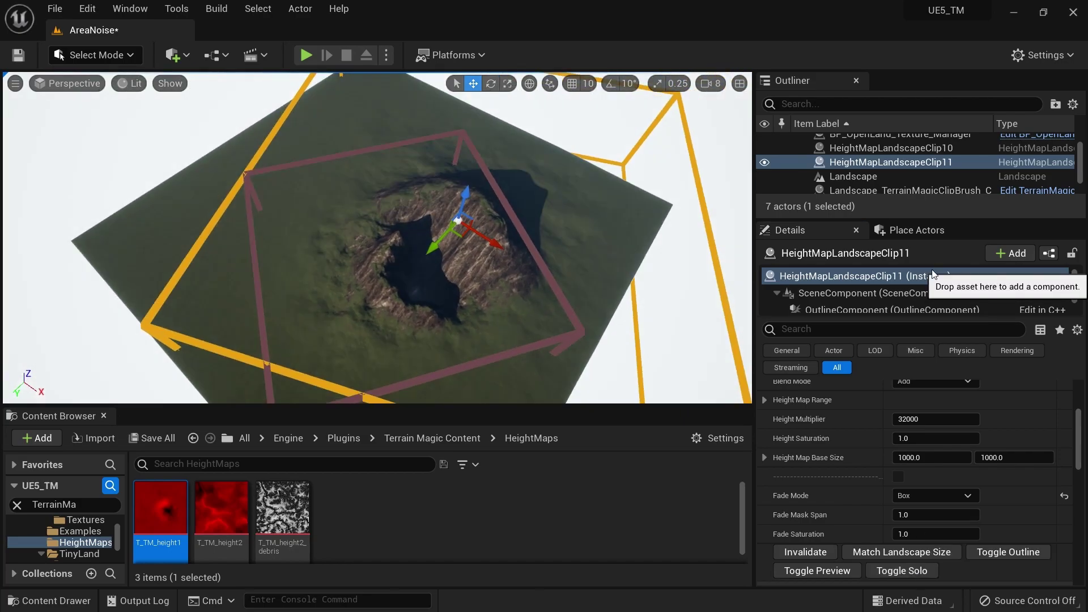
Step: Place a new Height Map Landscape Clip actor over the crater and open its details
{"action": "left_click", "coordinate": [916, 229]}
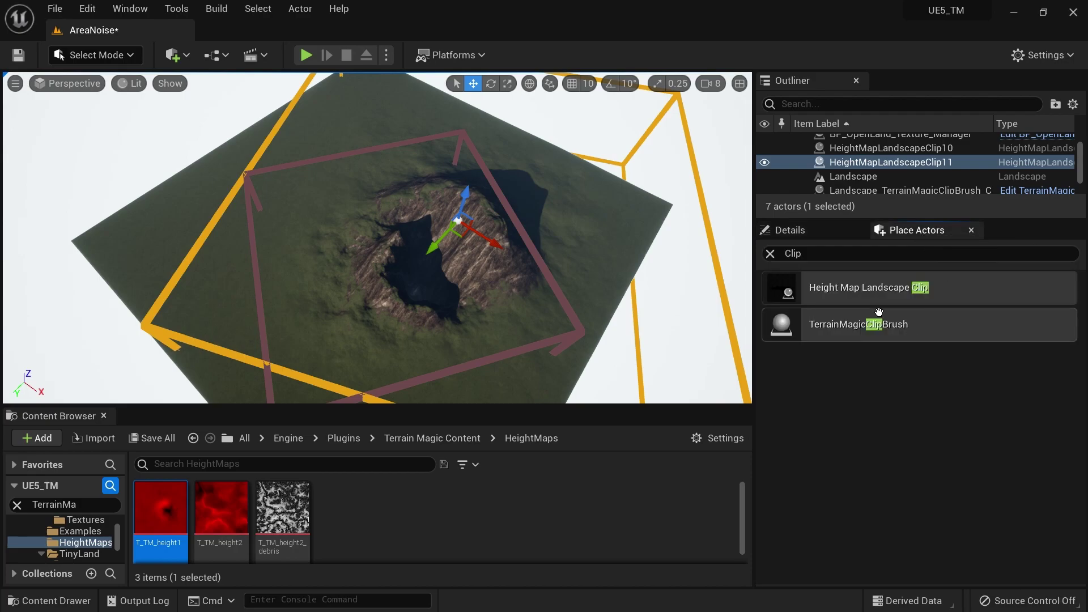
{"action": "left_click_drag", "start_coordinate": [888, 294], "coordinate": [400, 251]}
{"action": "left_click", "coordinate": [790, 230]}
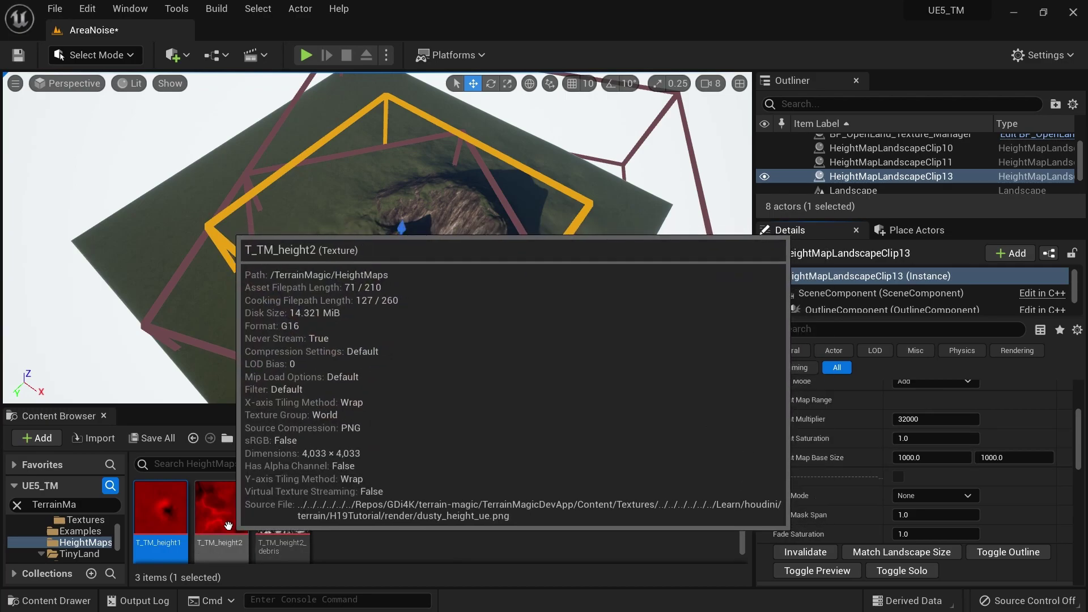
Step: Assign the T_TM_height2 texture as the new clip's height map and match the clip to the landscape size
{"action": "scroll", "coordinate": [949, 475], "scroll_direction": "up", "scroll_amount": 4}
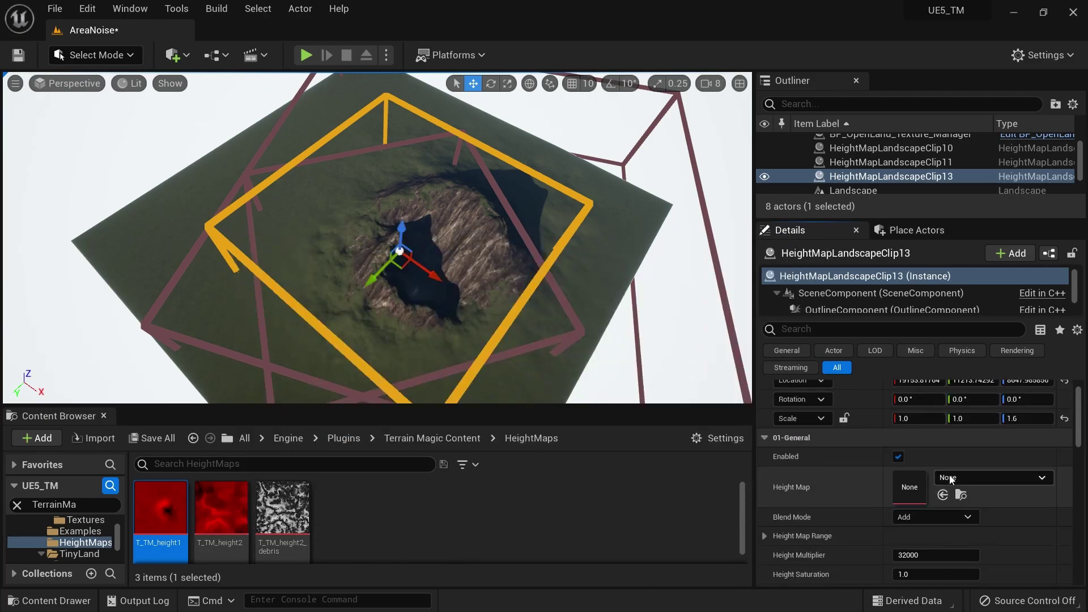
{"action": "left_click_drag", "start_coordinate": [221, 507], "coordinate": [909, 481]}
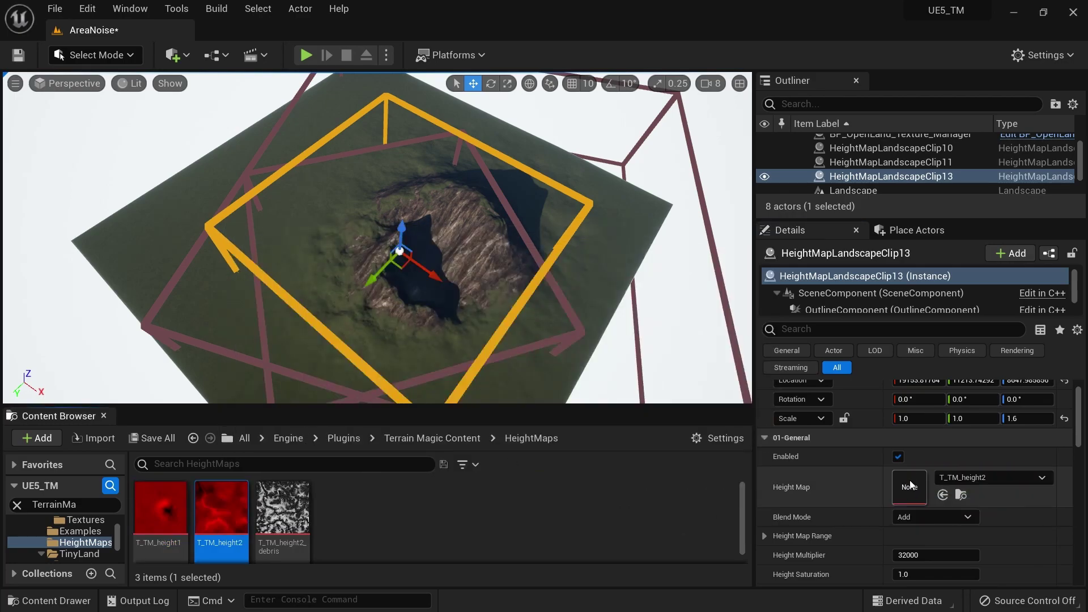
{"action": "scroll", "coordinate": [960, 457], "scroll_direction": "down", "scroll_amount": 4}
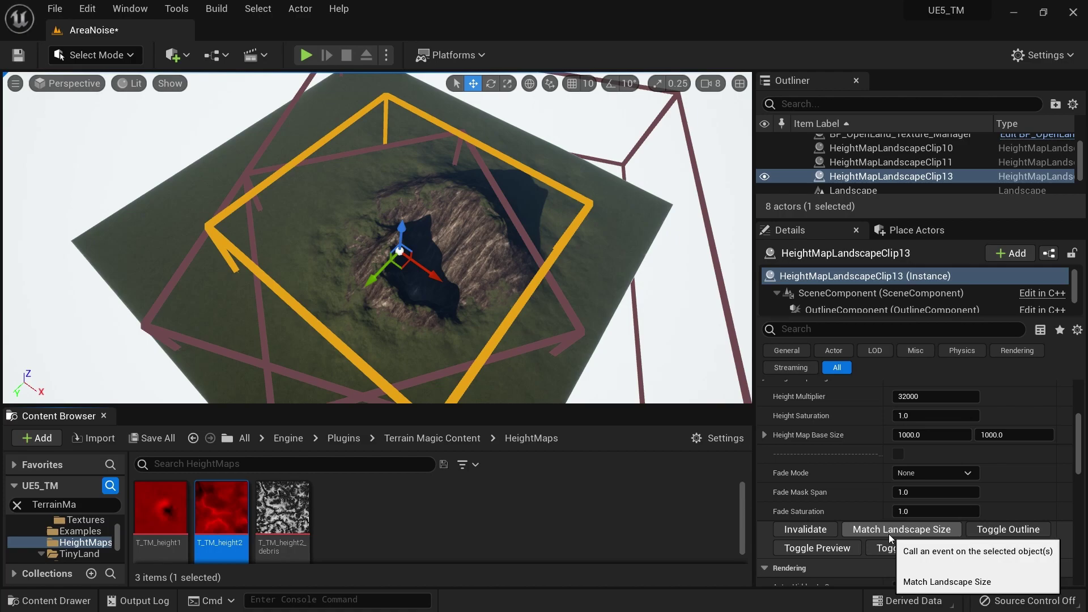
{"action": "left_click", "coordinate": [890, 532]}
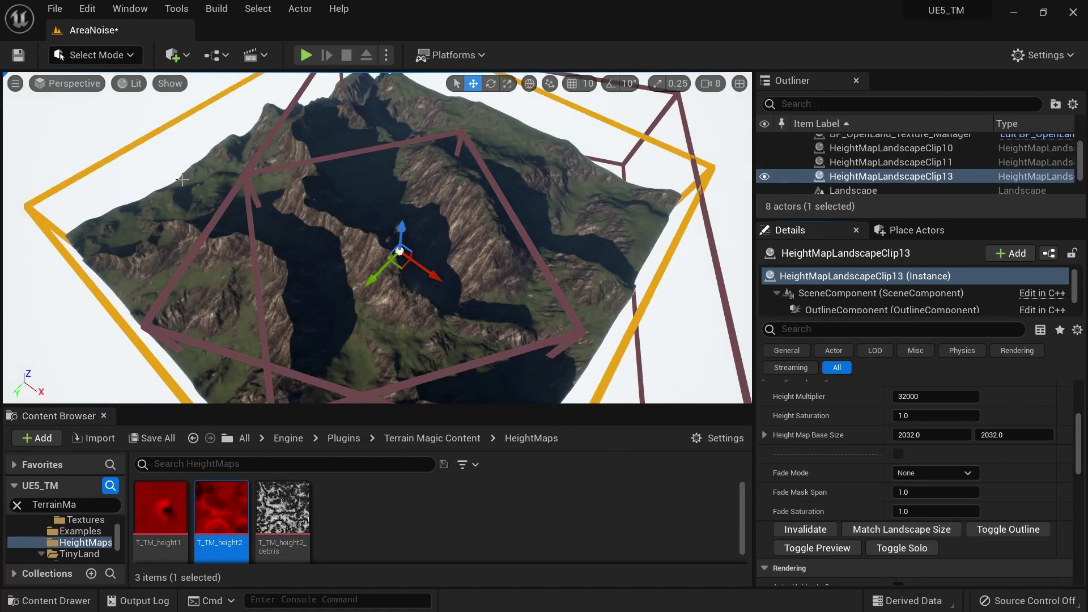
{"action": "right_click_drag", "start_coordinate": [141, 229], "coordinate": [55, 278]}
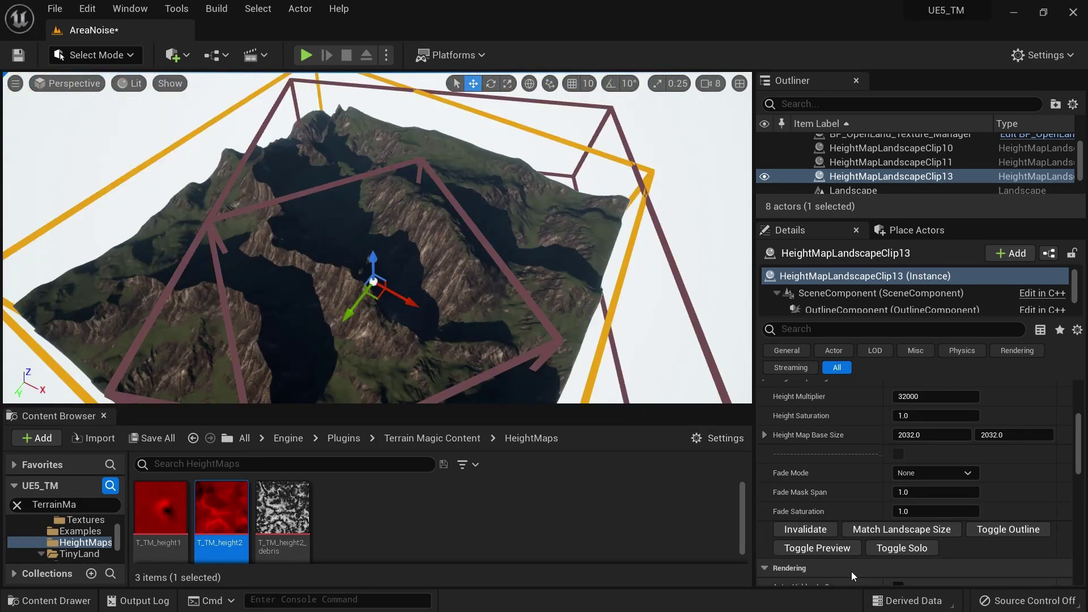
Step: Toggle Solo for the landscape-sized clip and examine the resulting terrain
{"action": "left_click", "coordinate": [901, 548]}
{"action": "mouse_move", "coordinate": [377, 238]}
{"action": "right_mouse_down"}
{"action": "mouse_move", "coordinate": [384, 245]}
{"action": "mouse_move", "coordinate": [386, 219]}
{"action": "mouse_move", "coordinate": [381, 230]}
{"action": "right_mouse_up"}
{"action": "mouse_move", "coordinate": [441, 322]}
{"action": "right_mouse_down"}
{"action": "mouse_move", "coordinate": [440, 338]}
{"action": "mouse_move", "coordinate": [441, 322]}
{"action": "right_mouse_up"}
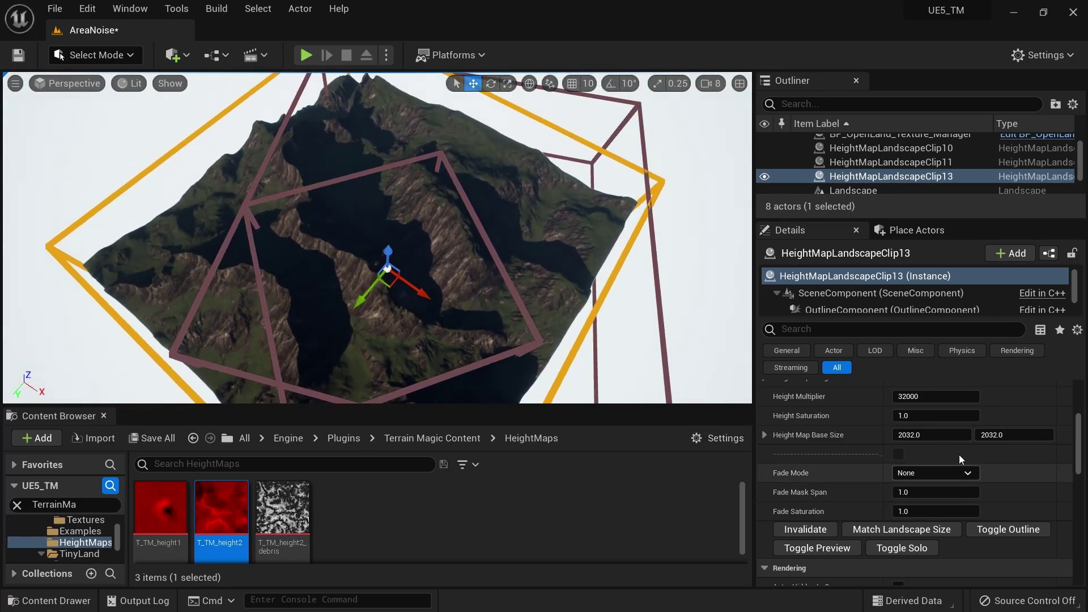
Step: Set the landscape-sized clip's height multiplier to 6648 and invalidate it to update the terrain
{"action": "left_click_drag", "start_coordinate": [935, 395], "coordinate": [872, 395]}
{"action": "left_click", "coordinate": [814, 527]}
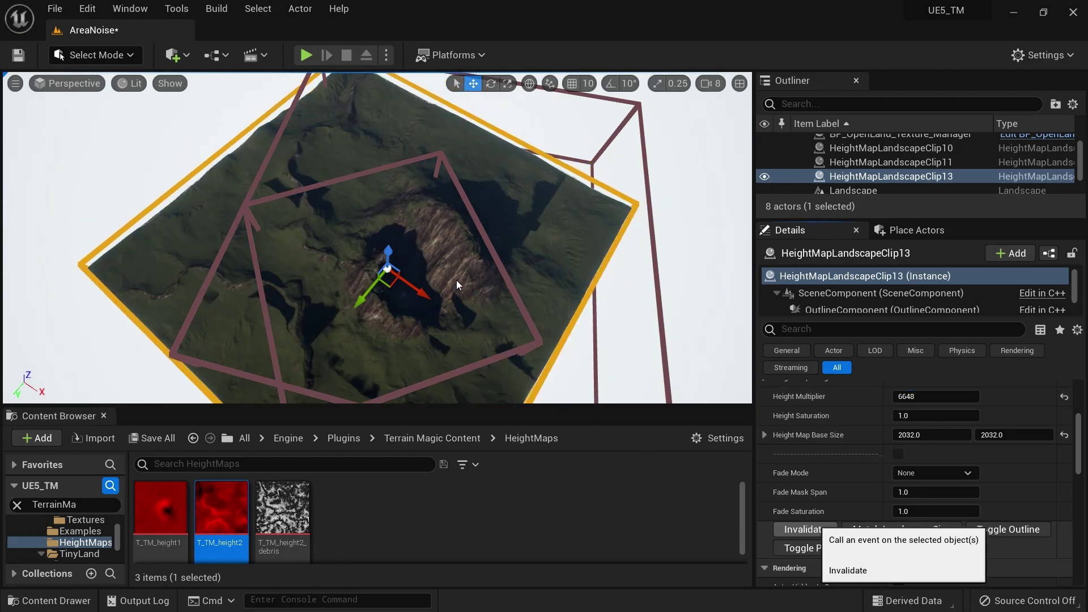
{"action": "left_click", "coordinate": [804, 529]}
Step: Set the clip's fade mode to Box with a fade mask span of 0.2832
{"action": "left_click", "coordinate": [909, 474]}
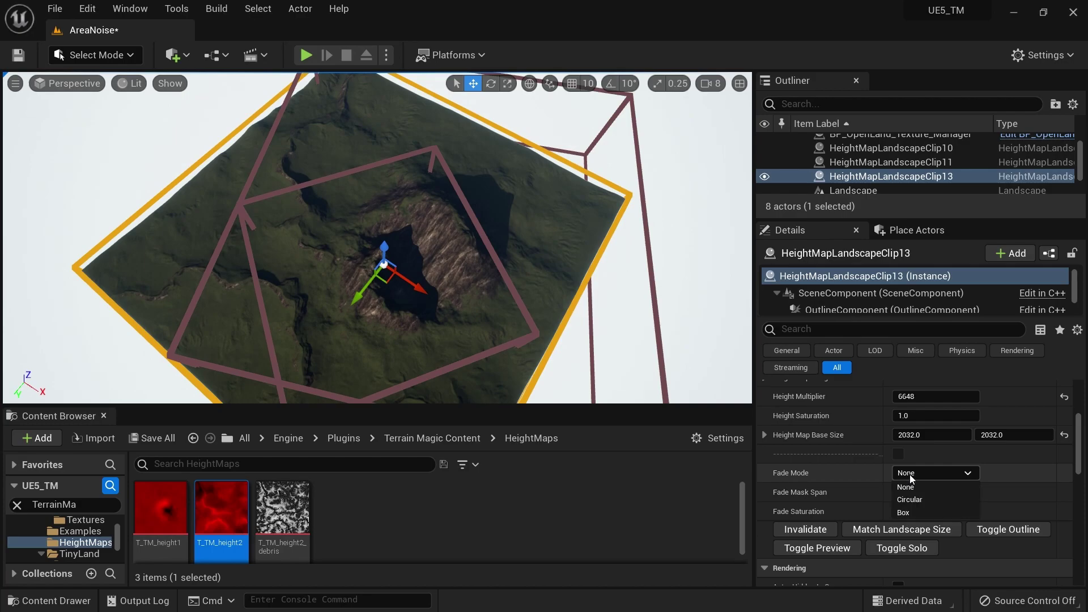
{"action": "left_click", "coordinate": [910, 499]}
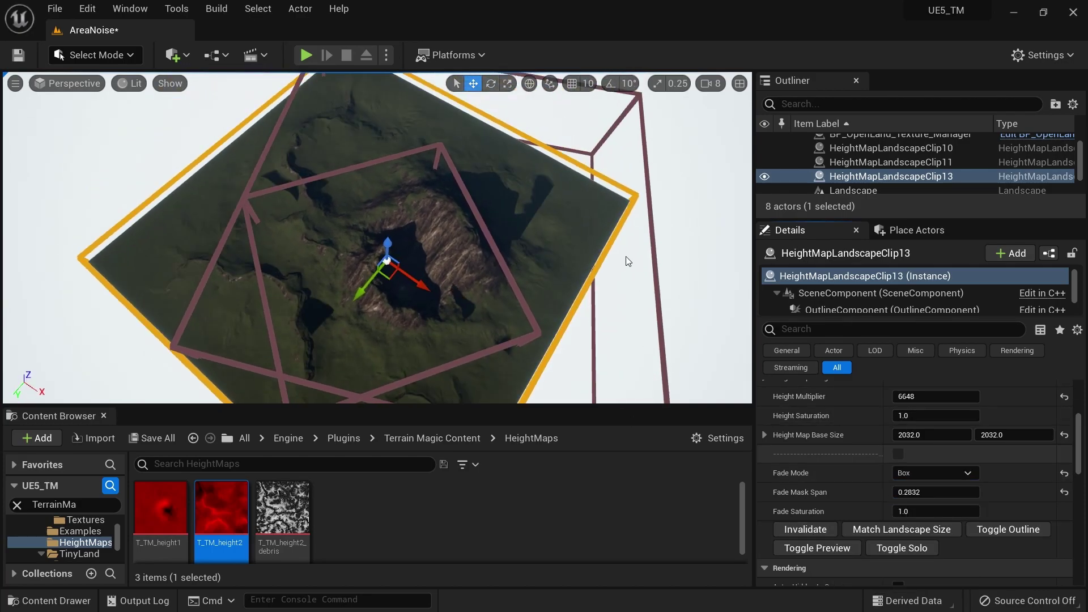
{"action": "right_click_drag", "start_coordinate": [627, 261], "coordinate": [607, 254]}
Step: Inspect the faded clip using Solo and its height preview, and return to the combined landscape
{"action": "left_click", "coordinate": [888, 548]}
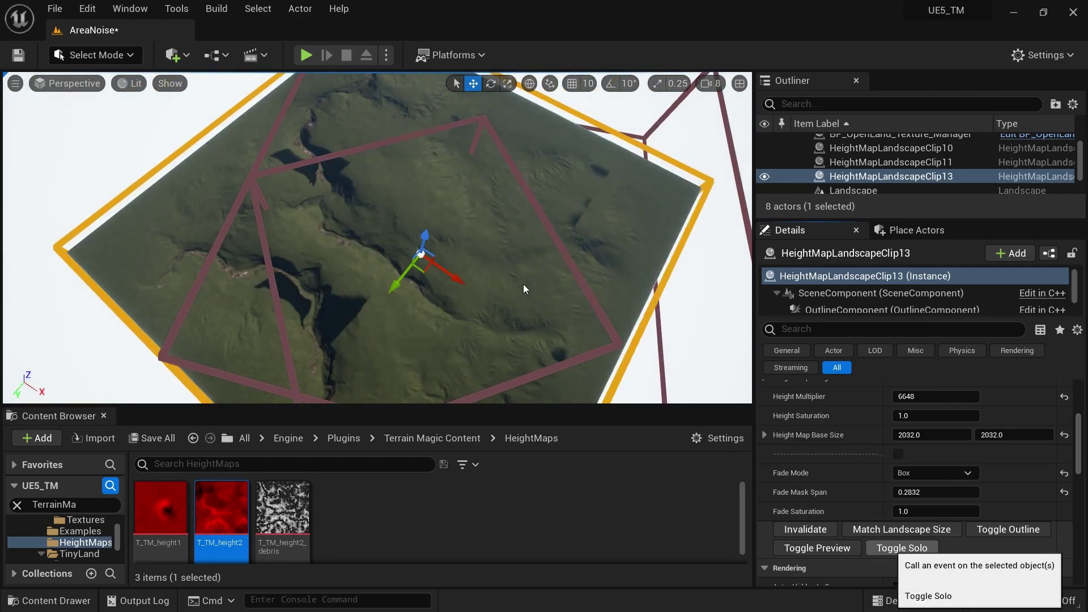
{"action": "right_click_drag", "start_coordinate": [501, 269], "coordinate": [553, 264]}
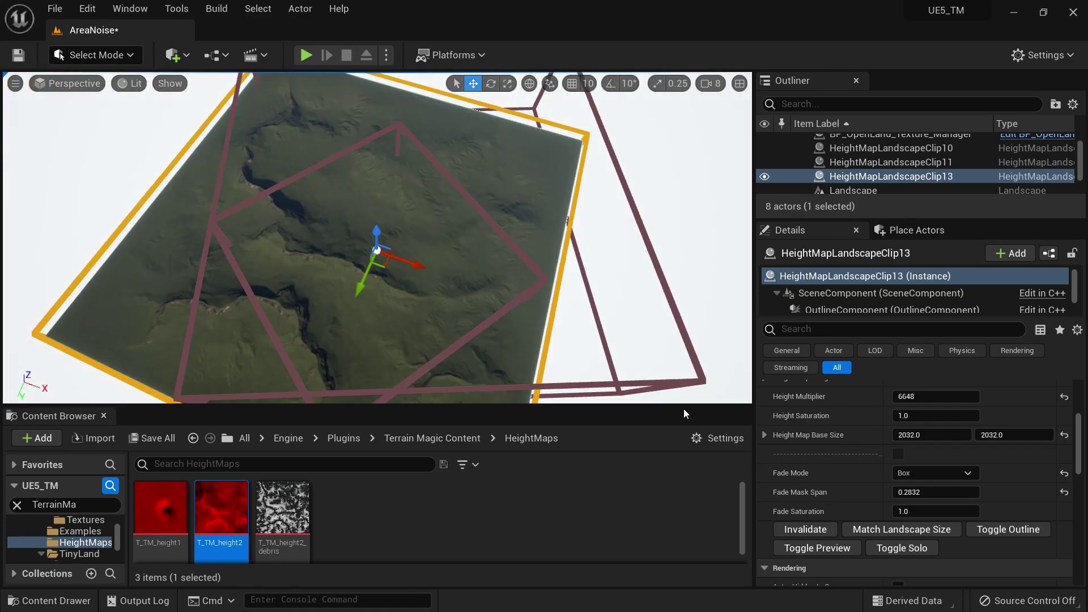
{"action": "left_click", "coordinate": [831, 548]}
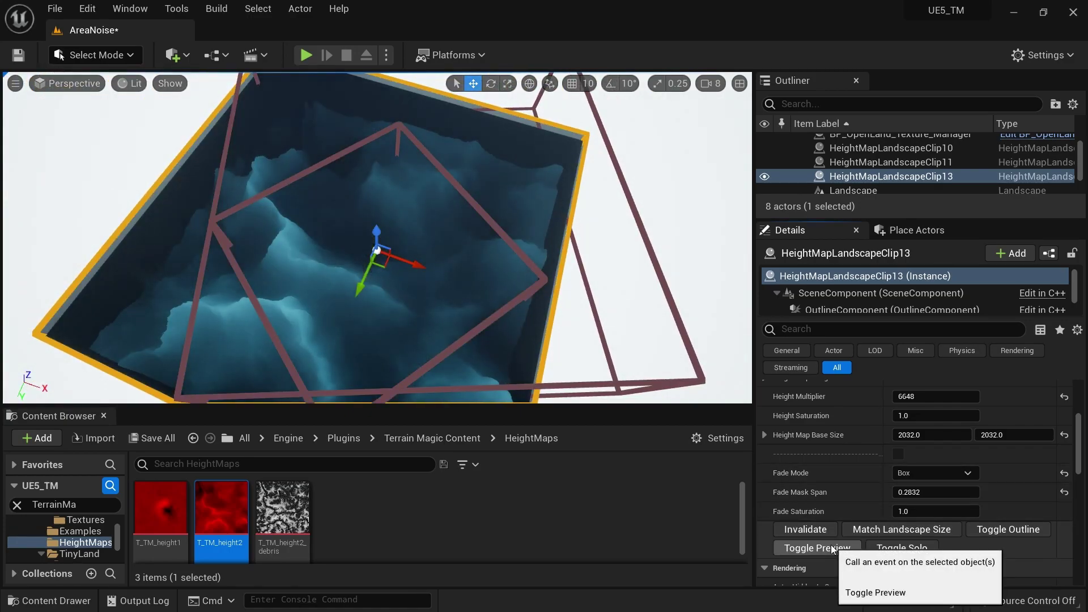
{"action": "right_click_drag", "start_coordinate": [468, 286], "coordinate": [462, 281]}
{"action": "mouse_move", "coordinate": [586, 283]}
{"action": "right_mouse_down"}
{"action": "mouse_move", "coordinate": [543, 281]}
{"action": "mouse_move", "coordinate": [587, 280]}
{"action": "right_mouse_up"}
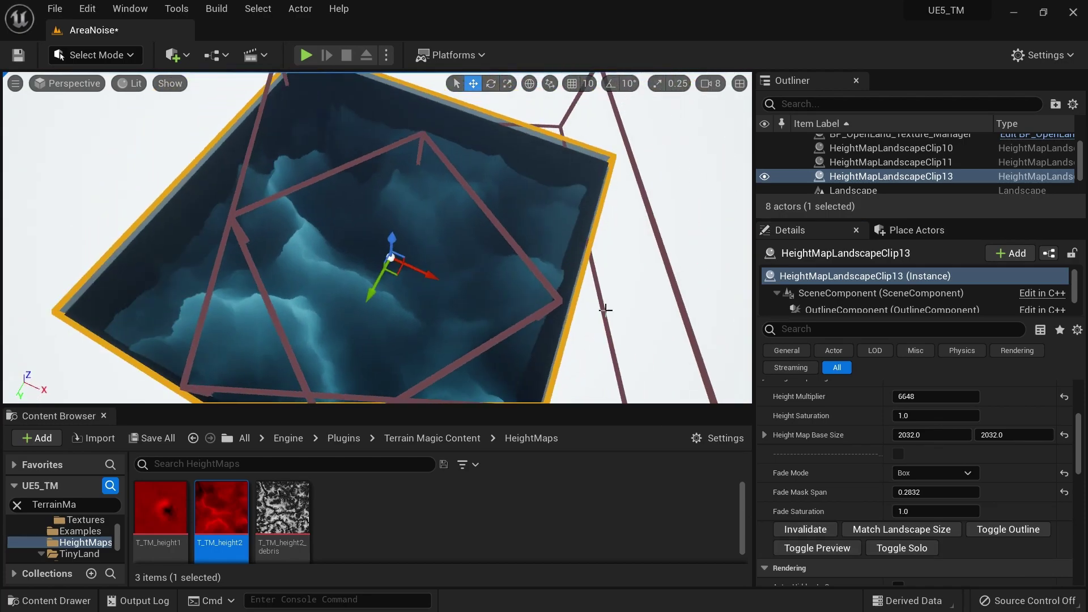
{"action": "left_click", "coordinate": [831, 552]}
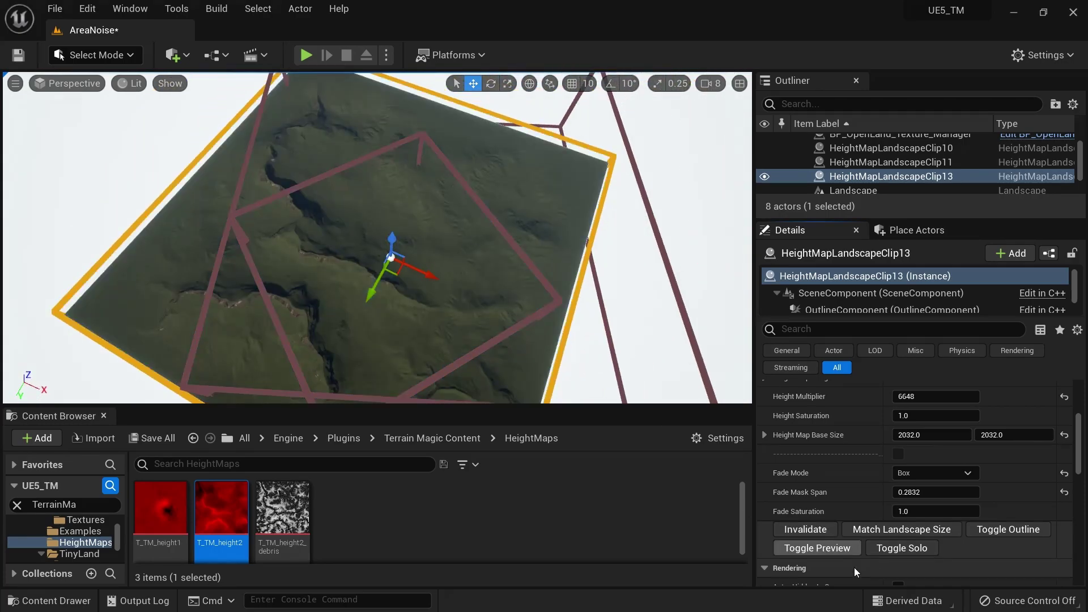
{"action": "left_click", "coordinate": [916, 550]}
{"action": "right_click_drag", "start_coordinate": [476, 243], "coordinate": [502, 255]}
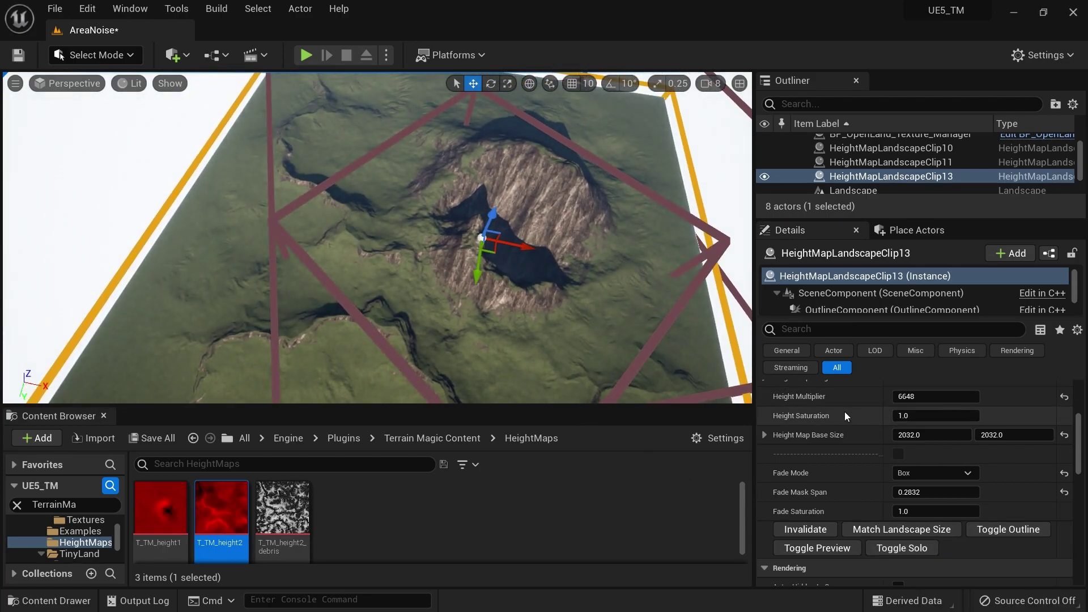
Step: Disable the landscape-sized clip HeightMapLandscapeClip13 and invalidate it to update the terrain without its contribution
{"action": "scroll", "coordinate": [849, 466], "scroll_direction": "up", "scroll_amount": 5}
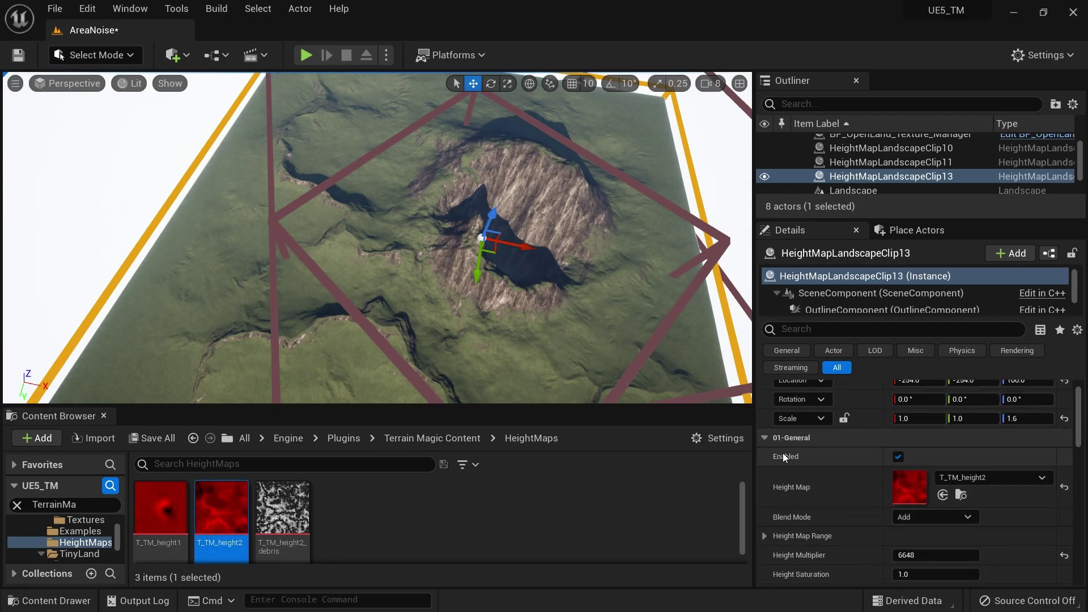
{"action": "left_click", "coordinate": [897, 456]}
{"action": "left_click", "coordinate": [898, 456]}
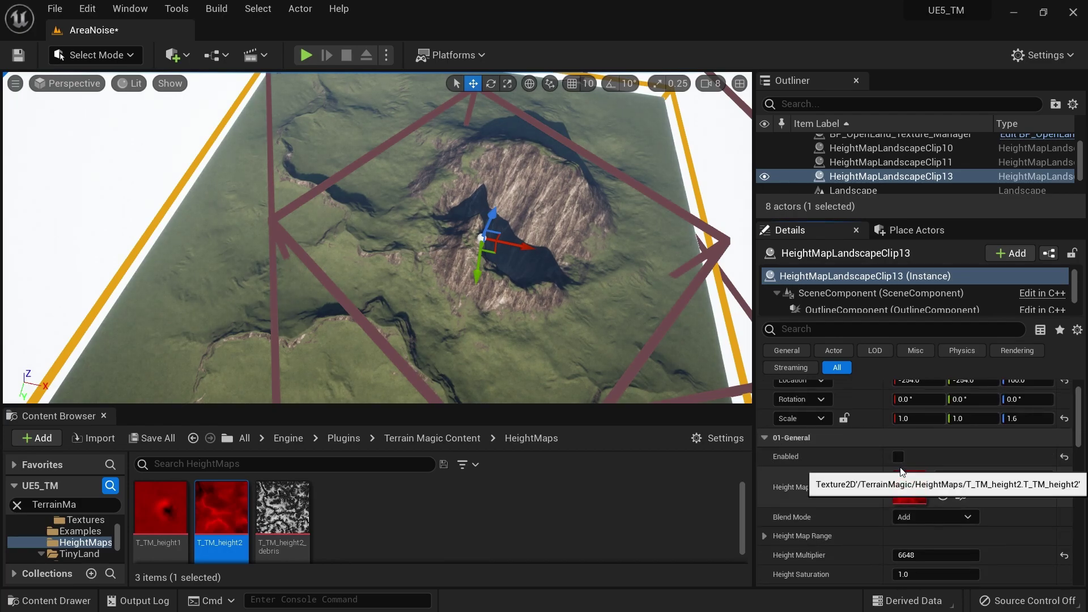
{"action": "scroll", "coordinate": [884, 480], "scroll_direction": "down", "scroll_amount": 5}
{"action": "left_click", "coordinate": [815, 551]}
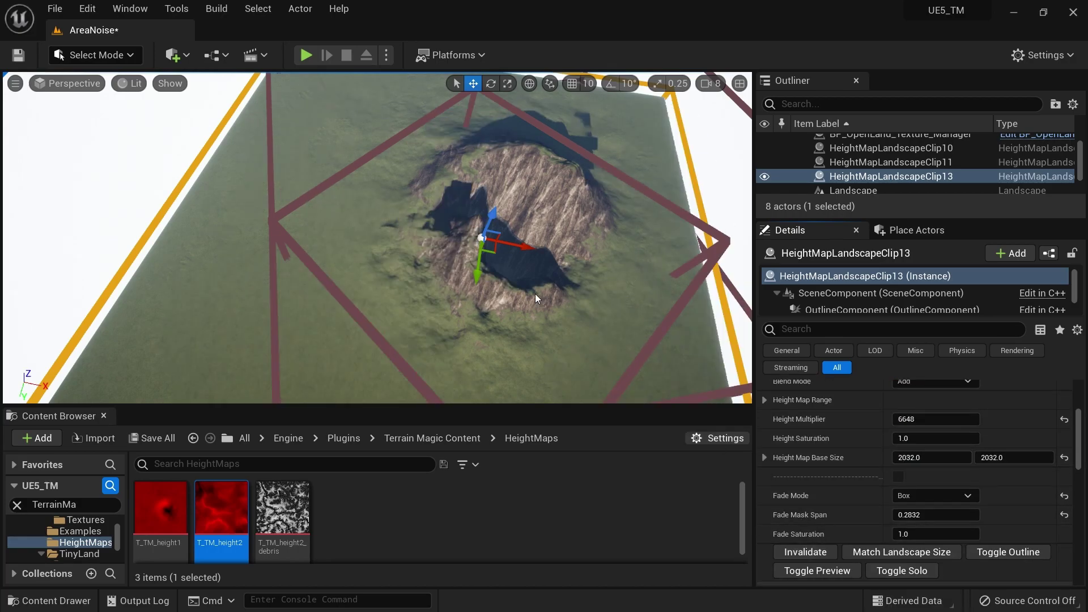
Step: Invalidate HeightMapLandscapeClip10, and re-enable the landscape-sized clip HeightMapLandscapeClip13 and invalidate it to rebuild the combined terrain
{"action": "mouse_move", "coordinate": [472, 263]}
{"action": "left_mouse_down", "text": "alt"}
{"action": "mouse_move", "coordinate": [544, 257]}
{"action": "mouse_move", "coordinate": [474, 260]}
{"action": "left_mouse_up", "text": "alt"}
{"action": "left_click", "coordinate": [844, 148]}
{"action": "left_click", "coordinate": [805, 552]}
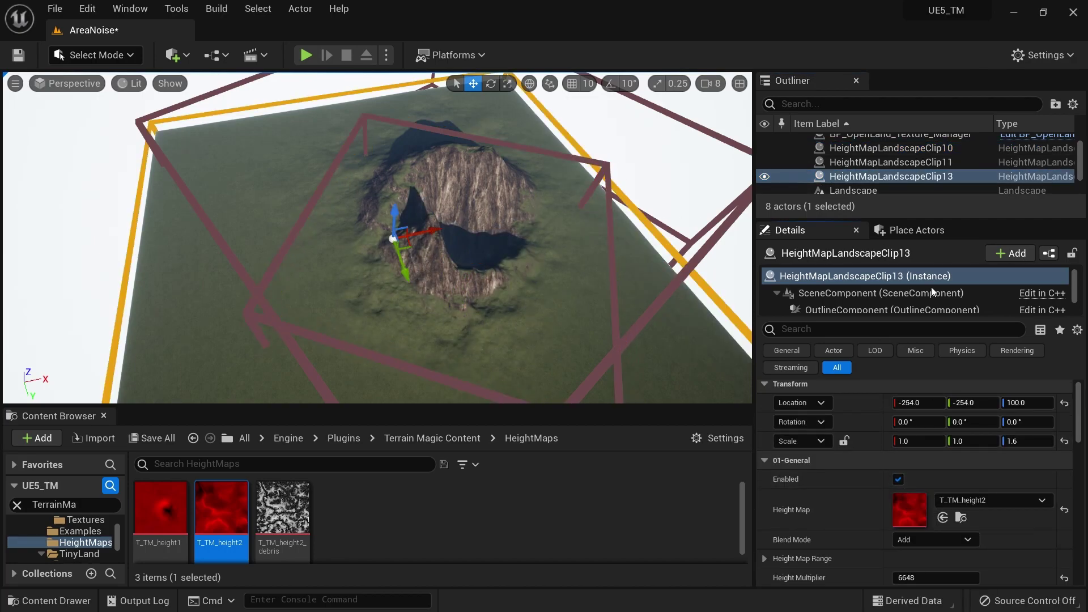
{"action": "scroll", "coordinate": [892, 491], "scroll_direction": "down", "scroll_amount": 5}
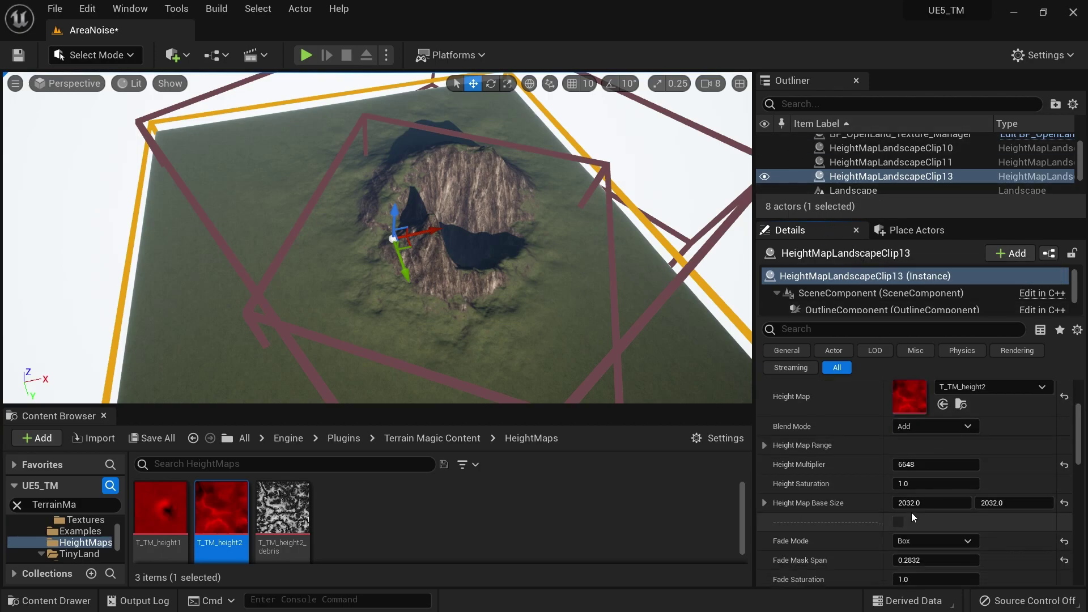
{"action": "left_click", "coordinate": [811, 510]}
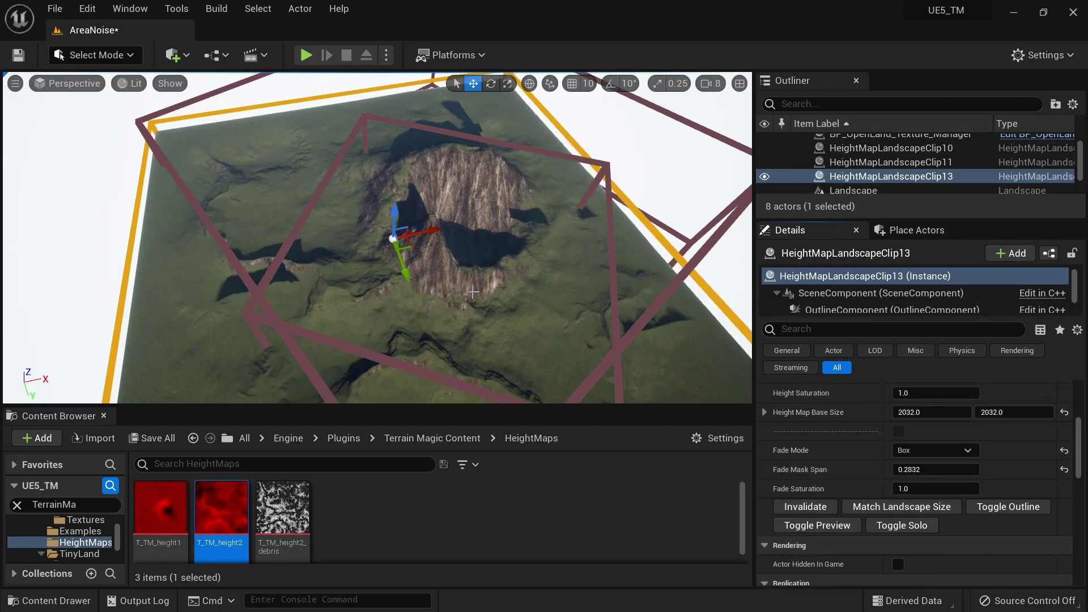